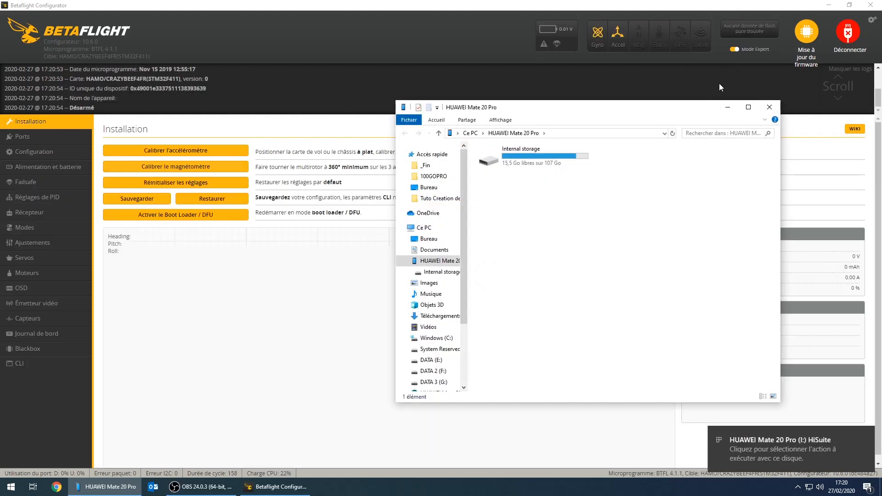
Close the file explorer window and reboot the flight controller into bootloader mode with the CLI command bl
click(769, 107)
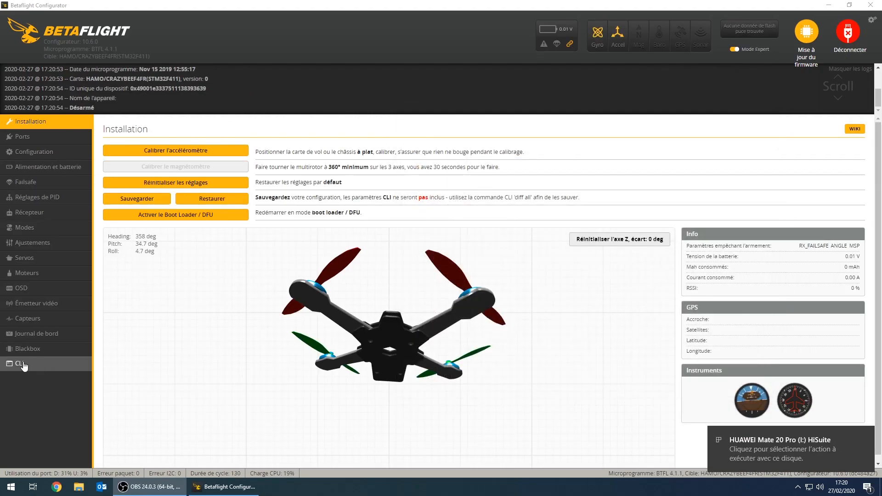
click(20, 363)
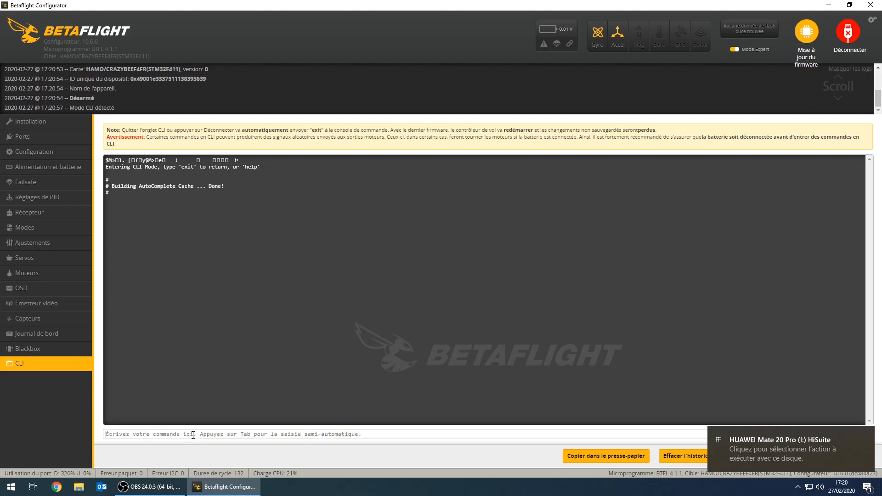
text(bl)
key(Return)
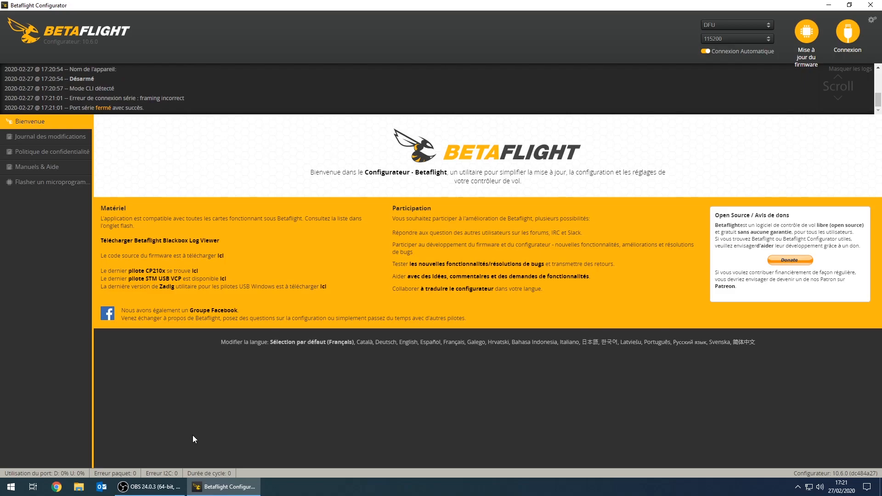
click(21, 181)
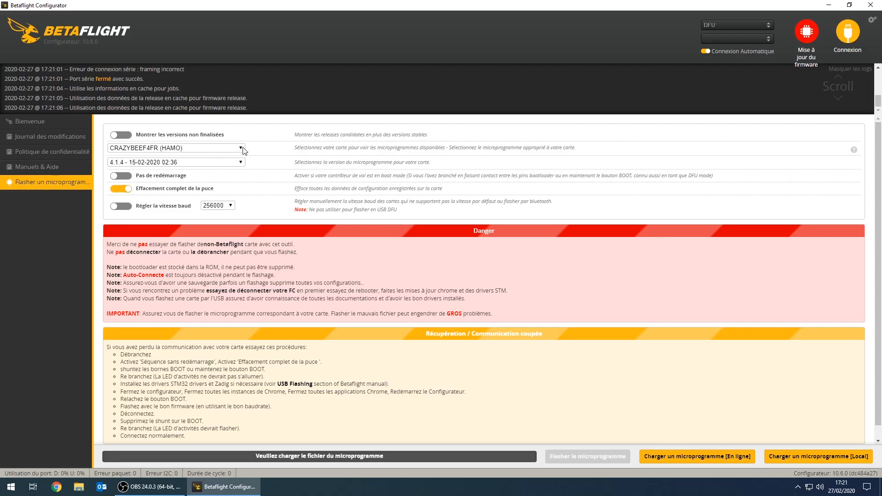
click(171, 163)
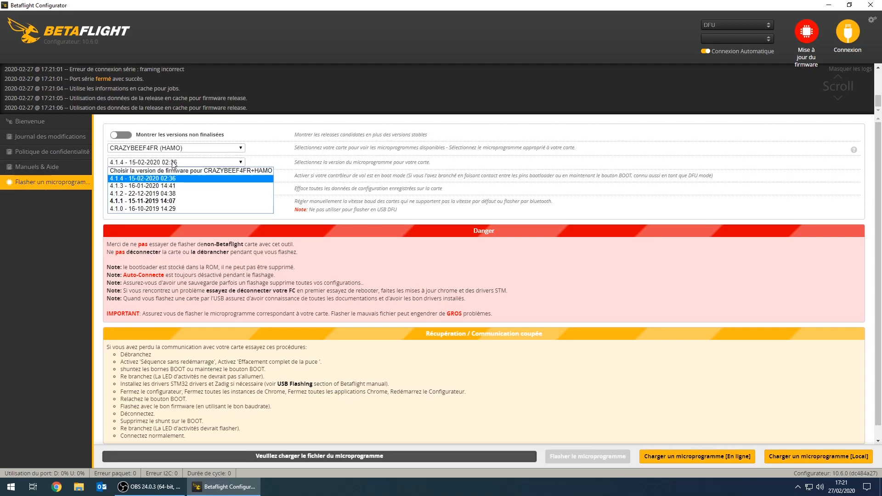
click(169, 202)
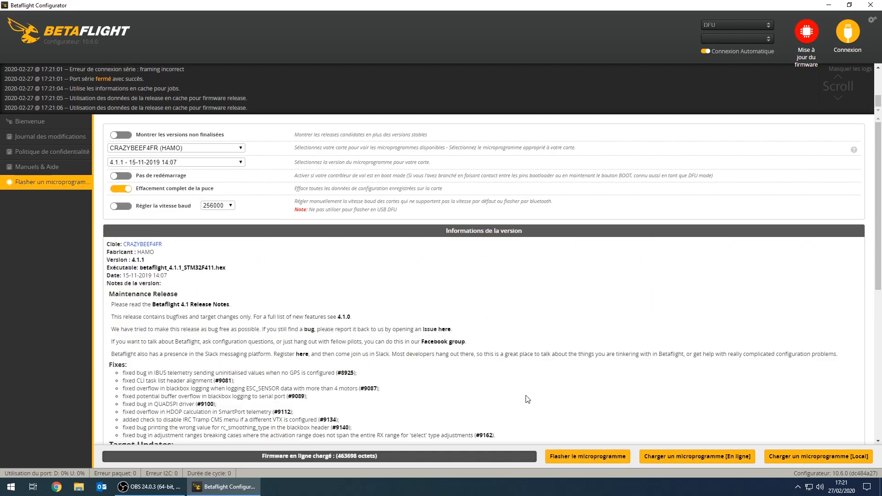
click(590, 461)
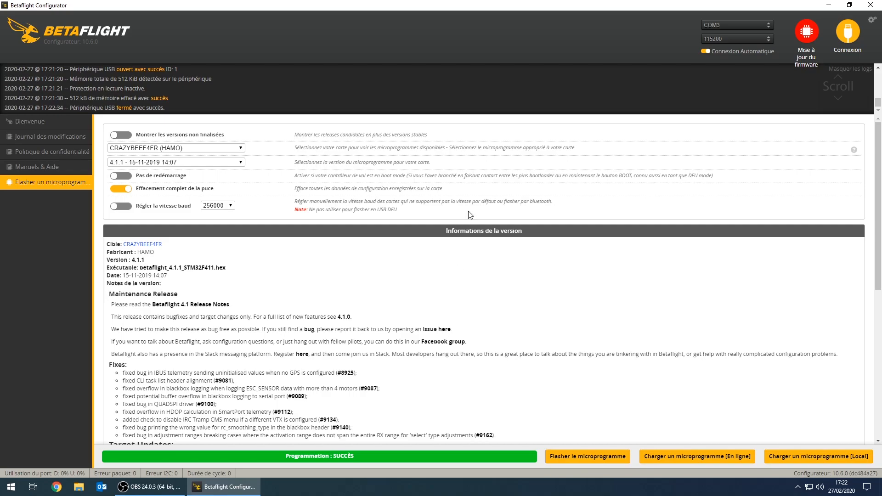
Connect to the flight controller and apply the board's own default settings
click(849, 41)
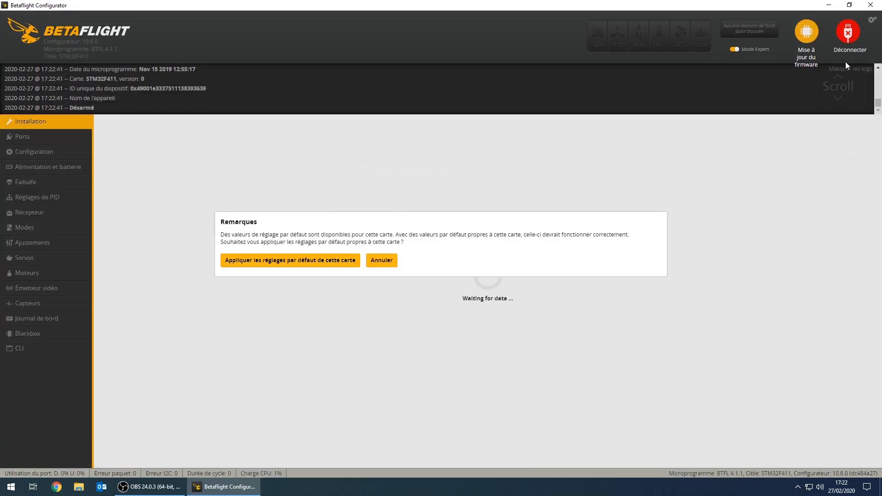
click(273, 261)
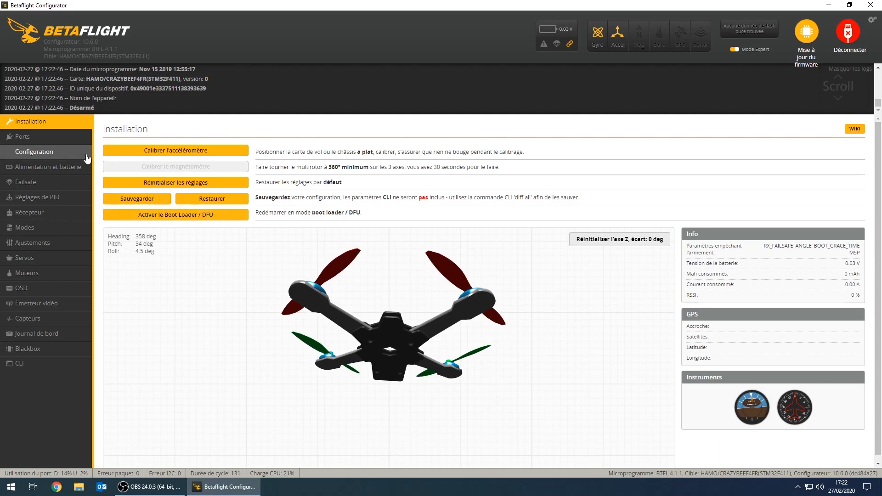
Assign VTX (TBS SmartAudio) as the peripheral on UART1, and save the port configuration with a reboot
click(43, 144)
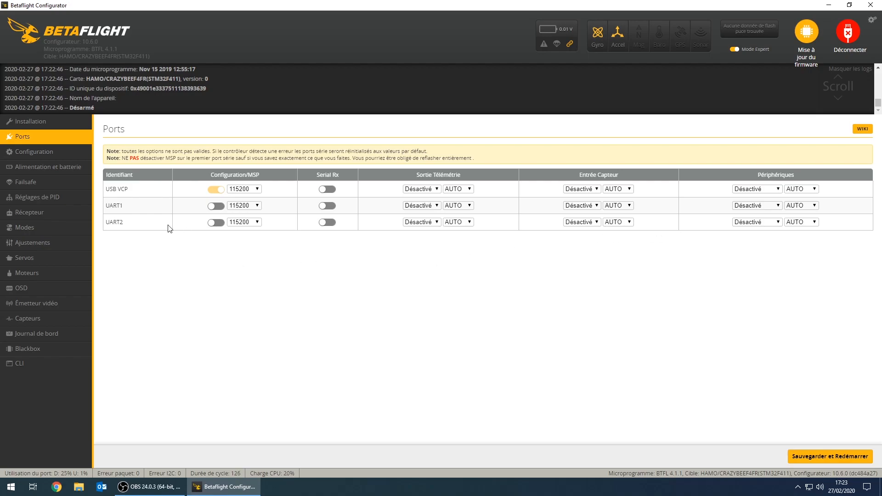
click(761, 206)
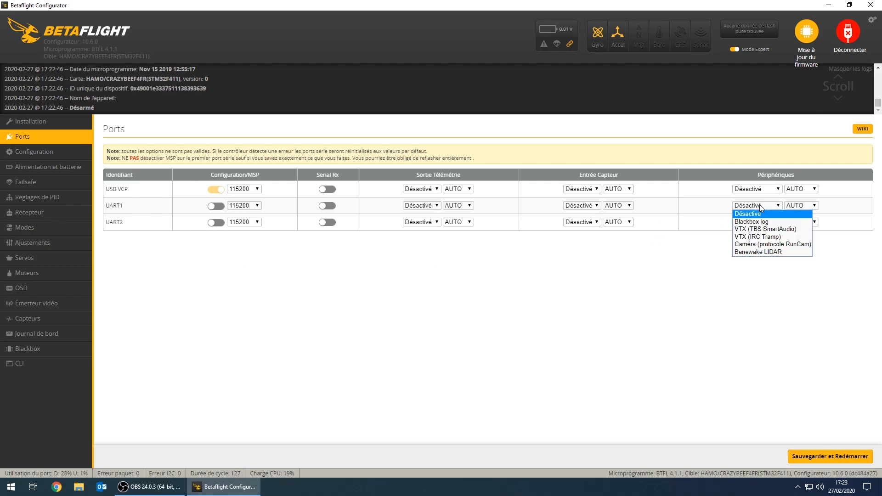
click(771, 229)
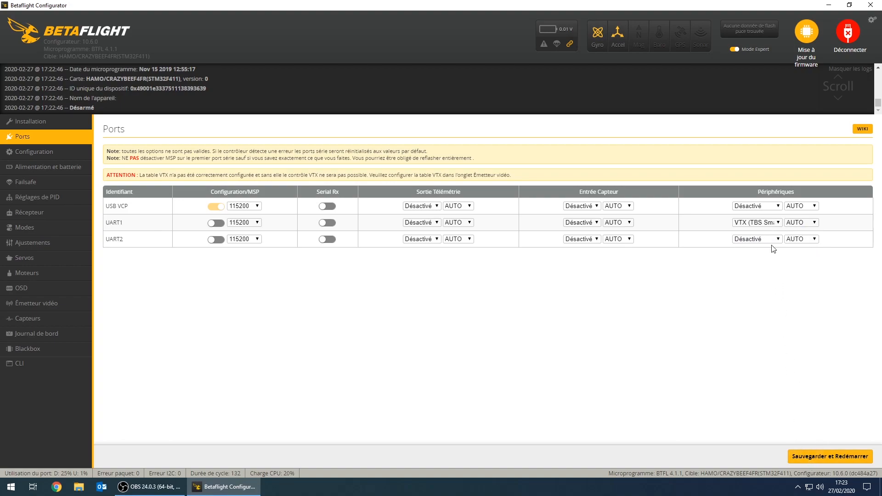
click(813, 457)
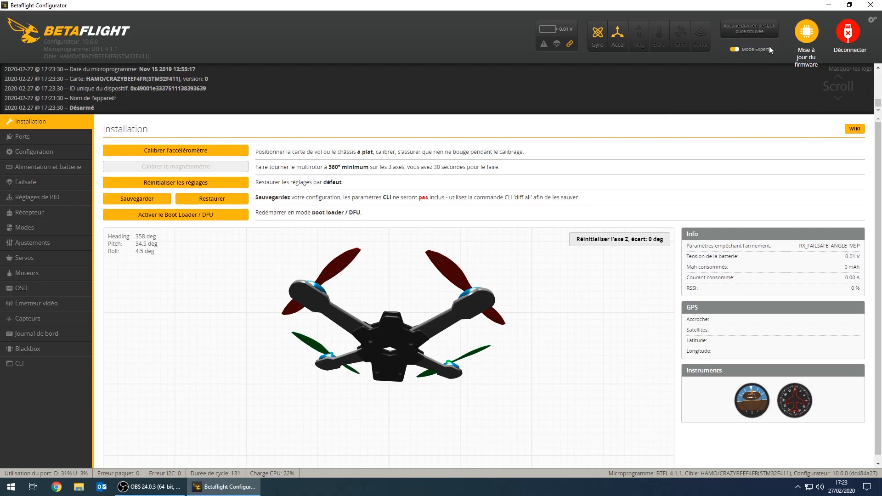
Review the video transmitter settings and open the linked web page with the VTX configuration files
click(46, 305)
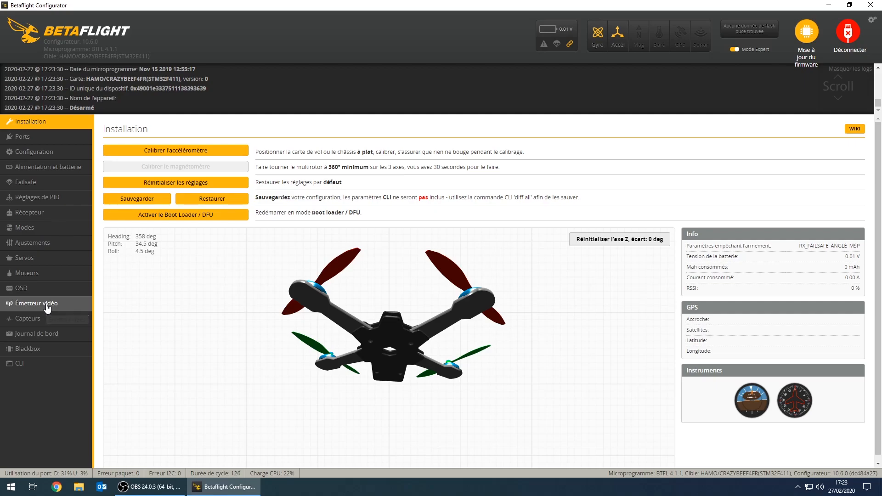
scroll(573, 288, down, 1)
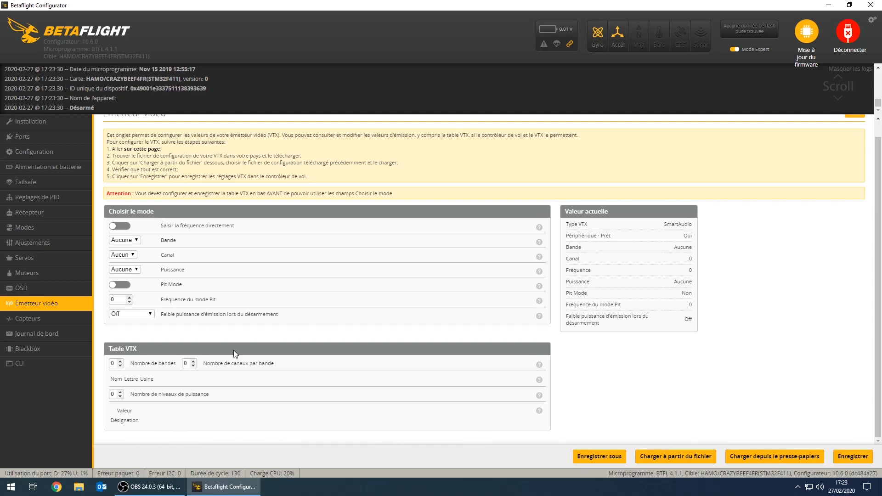
scroll(228, 340, up, 1)
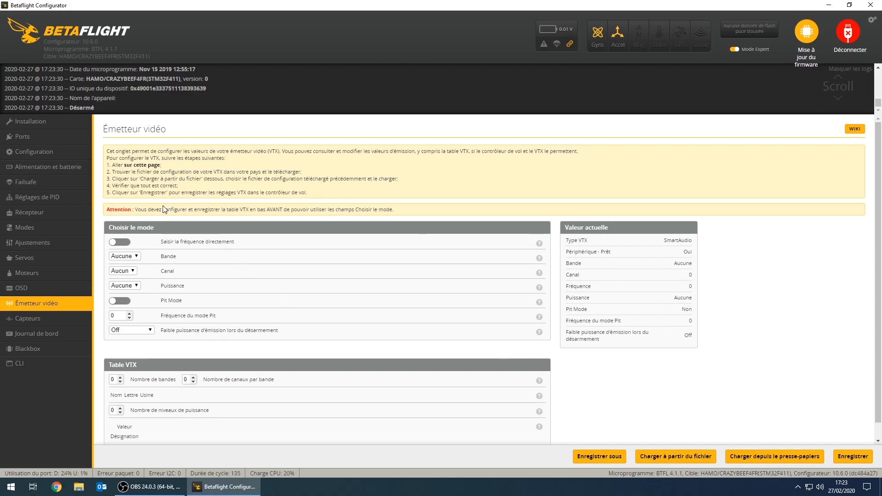
click(142, 165)
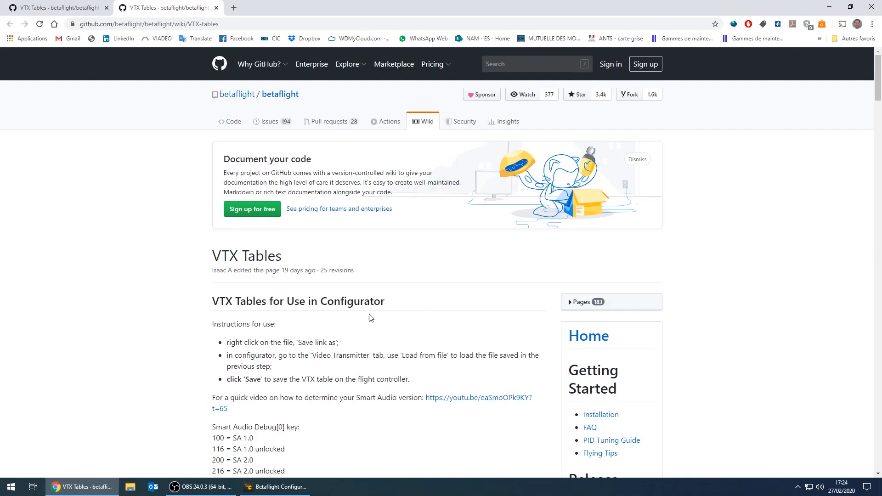
Examine the VTX Tables wiki page, including the Smart Audio Debug[0] key and the list of table files per protocol
drag(212, 256, 292, 266)
click(395, 257)
scroll(383, 343, down, 1)
scroll(383, 342, down, 2)
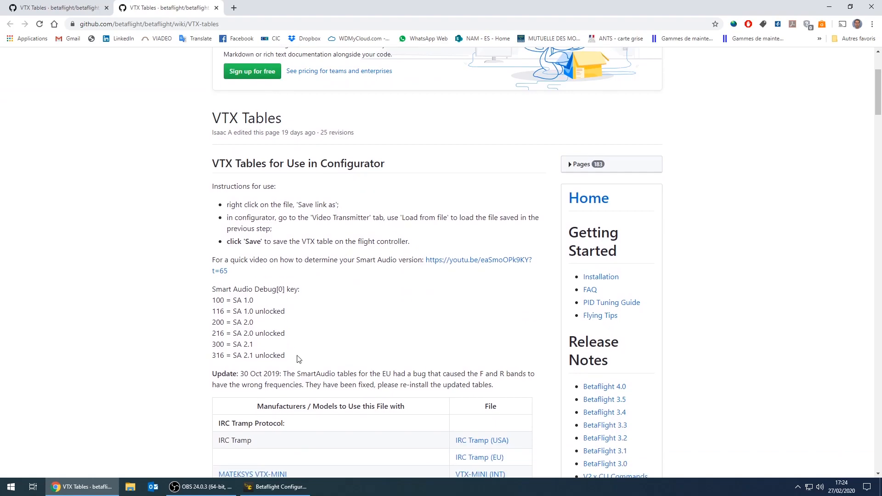
drag(288, 357, 206, 305)
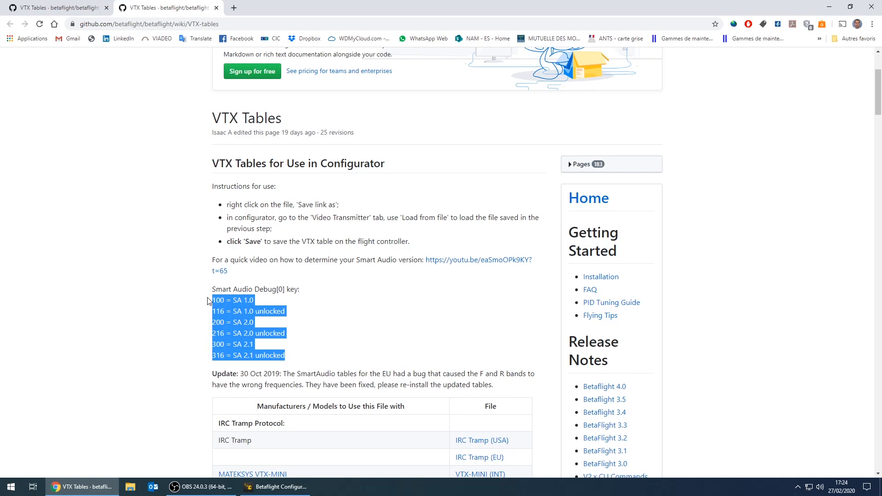
click(340, 318)
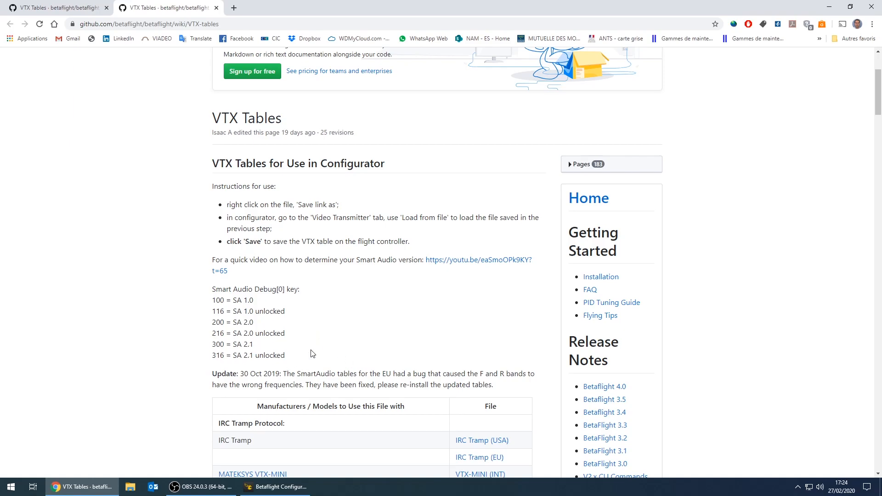
scroll(379, 309, down, 3)
scroll(377, 312, down, 3)
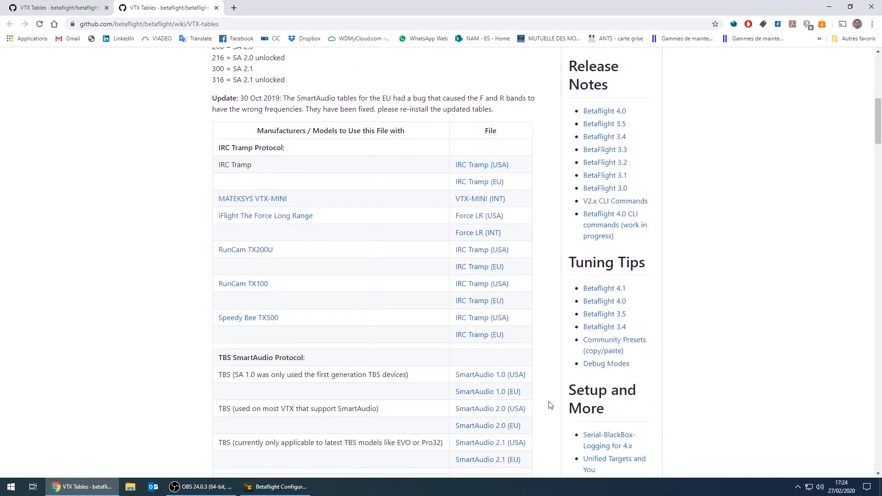
scroll(533, 417, down, 1)
scroll(529, 434, down, 1)
scroll(375, 423, down, 1)
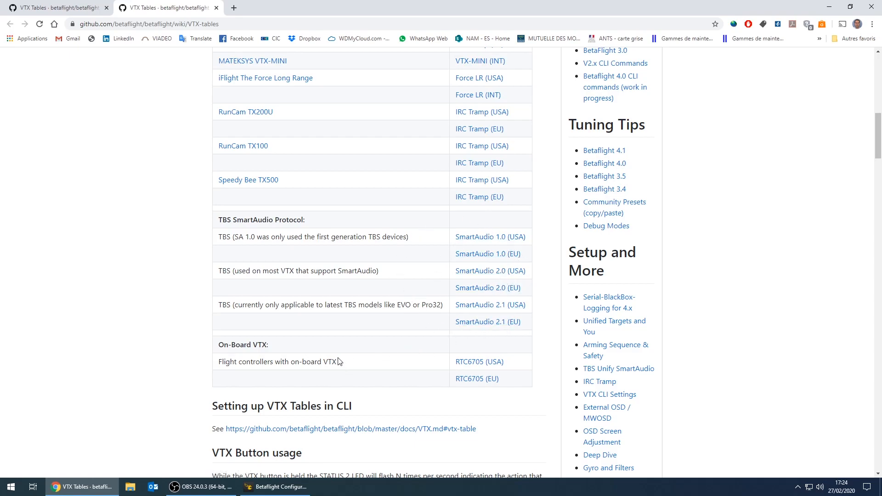
Switch back to Betaflight Configurator, set the Blackbox debug mode to SMARTAUDIO, and save with a reboot
click(279, 489)
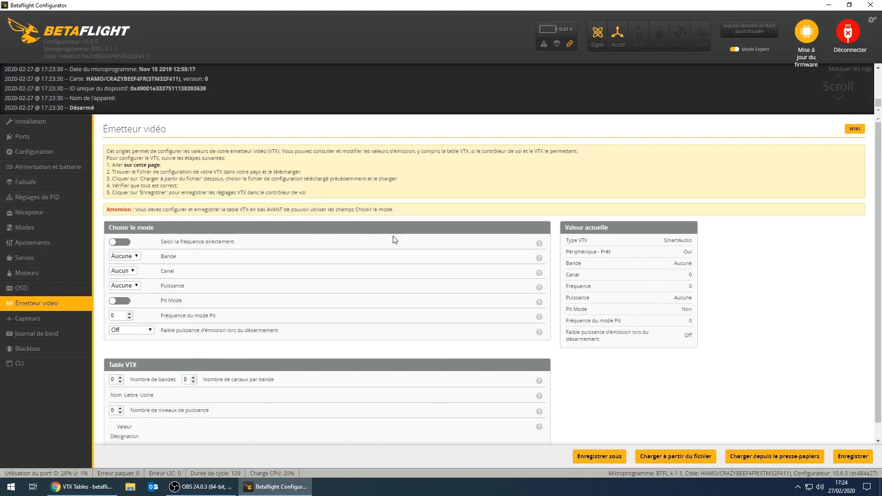
click(53, 345)
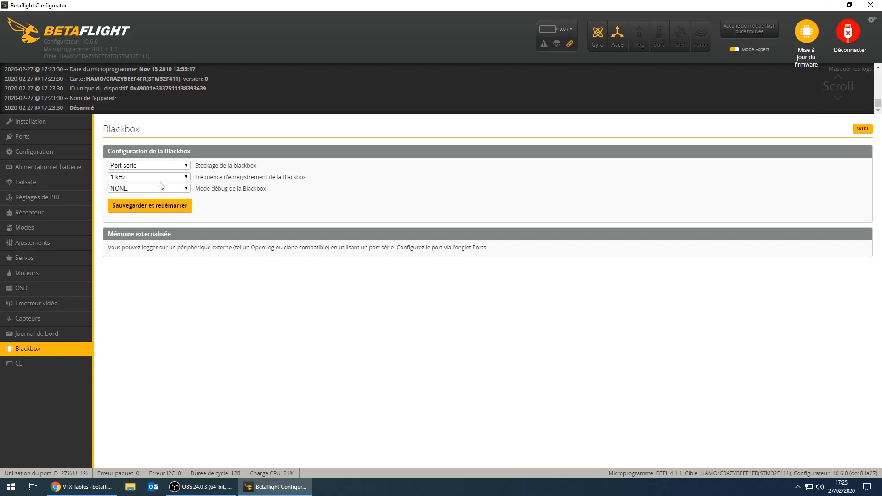
click(148, 189)
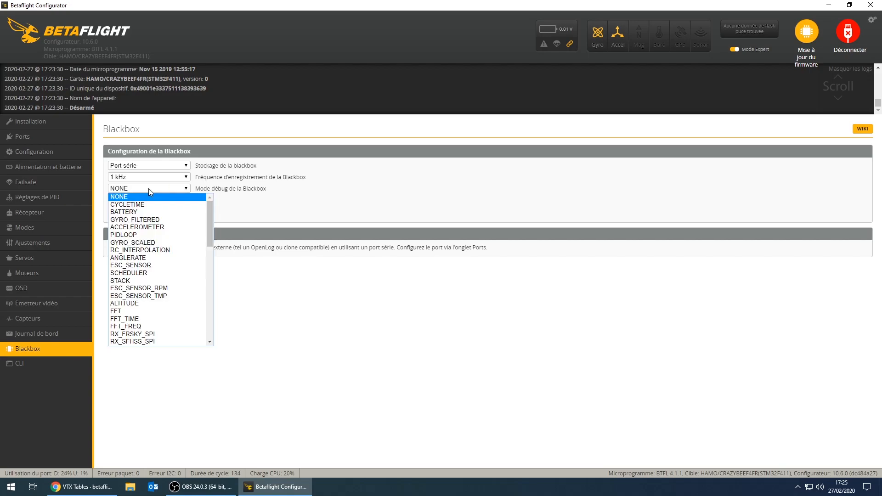
scroll(151, 235, down, 6)
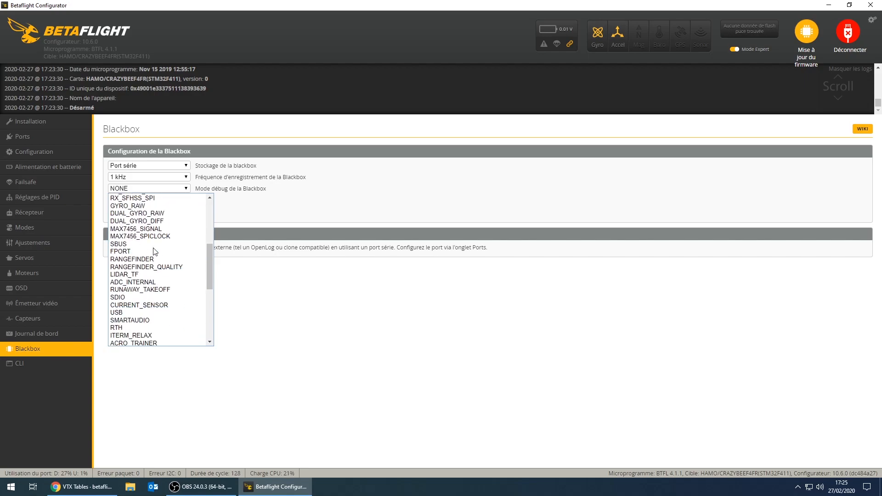
scroll(161, 255, up, 4)
click(145, 281)
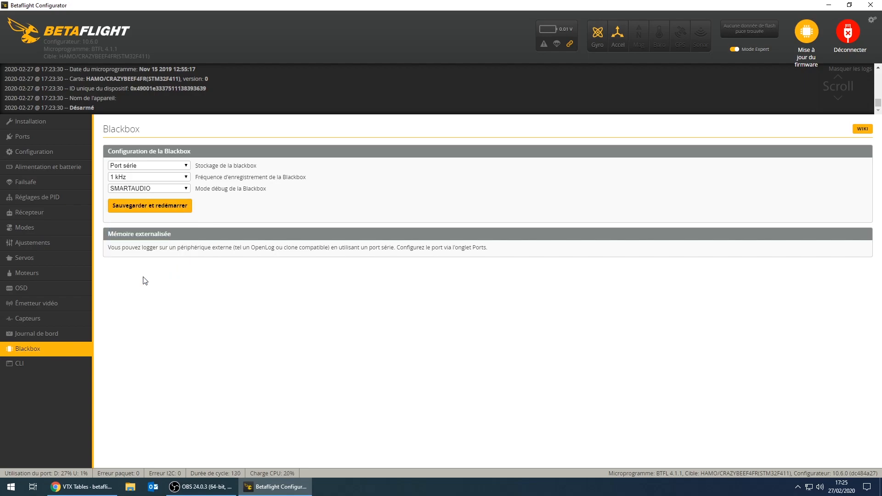
click(146, 208)
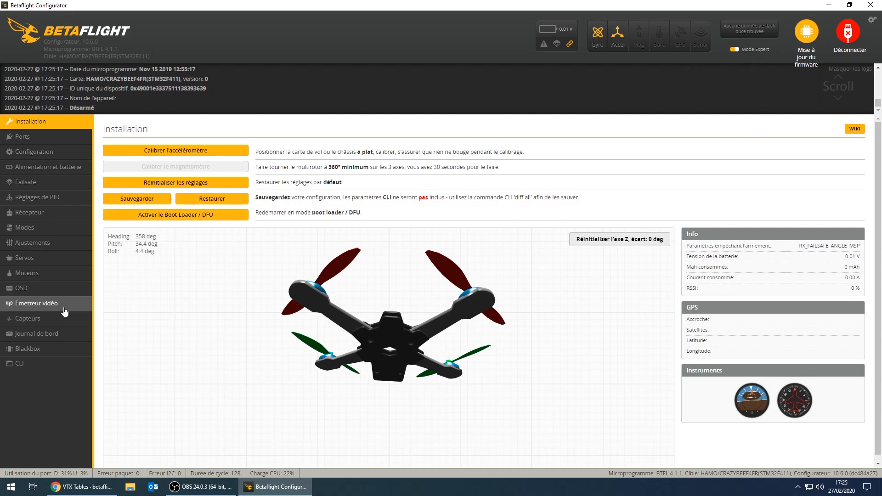
Check the Debug 0 value in the sensor graphs to identify the transmitter's SmartAudio version
click(45, 318)
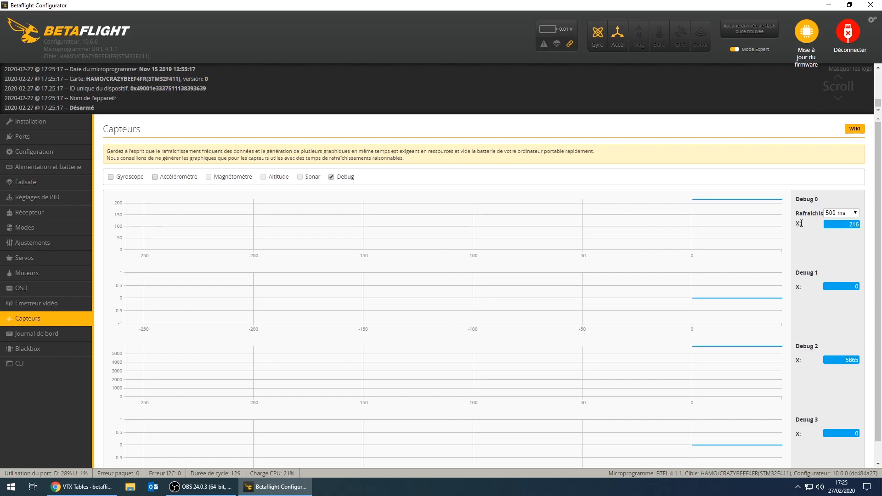
drag(797, 226, 818, 222)
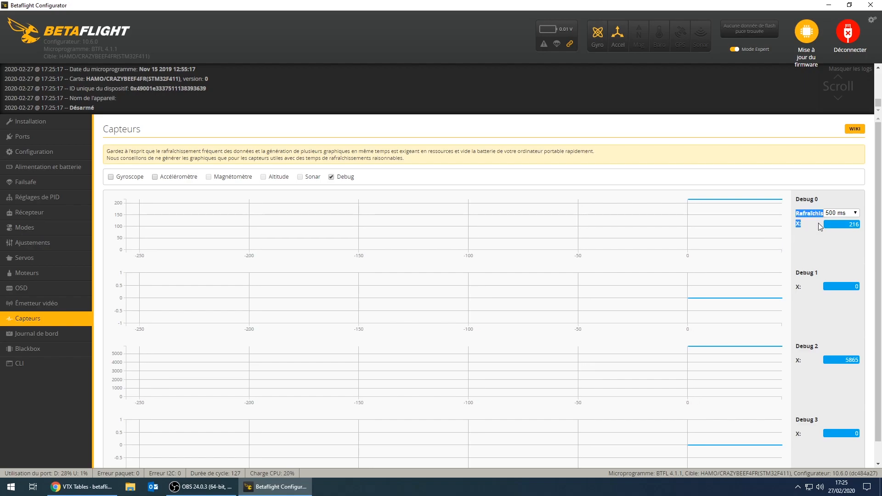
click(859, 233)
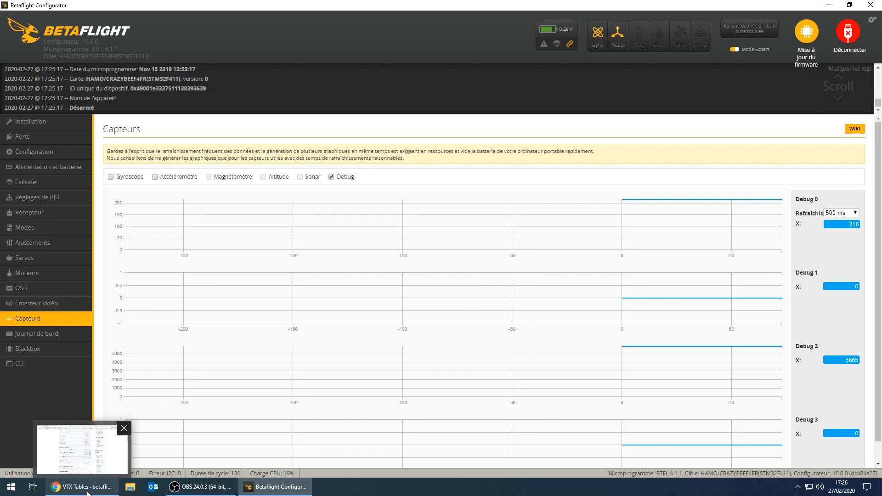
Switch to the VTX Tables page in Chrome and look up the Debug 0 value in the Smart Audio key and file table
click(97, 480)
scroll(284, 291, up, 7)
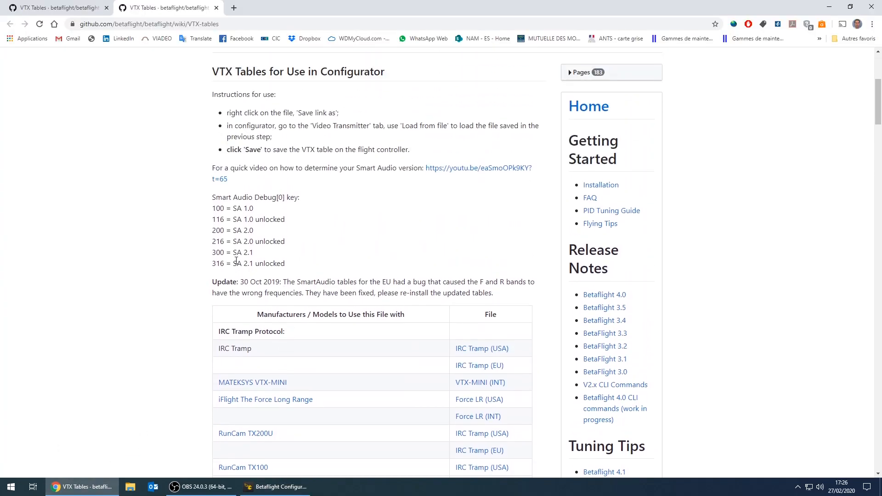
drag(216, 240, 255, 245)
click(253, 242)
scroll(314, 251, down, 7)
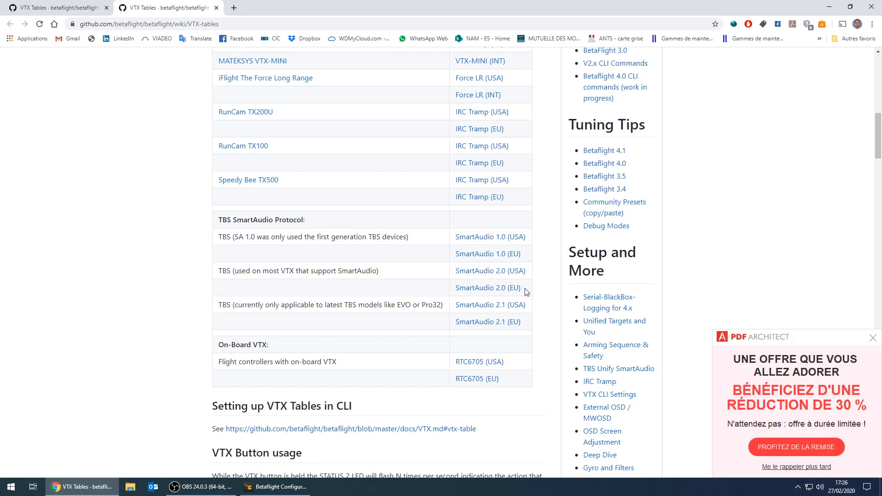
Open the SmartAudio 2.0 (EU) table file to look through its contents, and return to the VTX Tables page
click(872, 338)
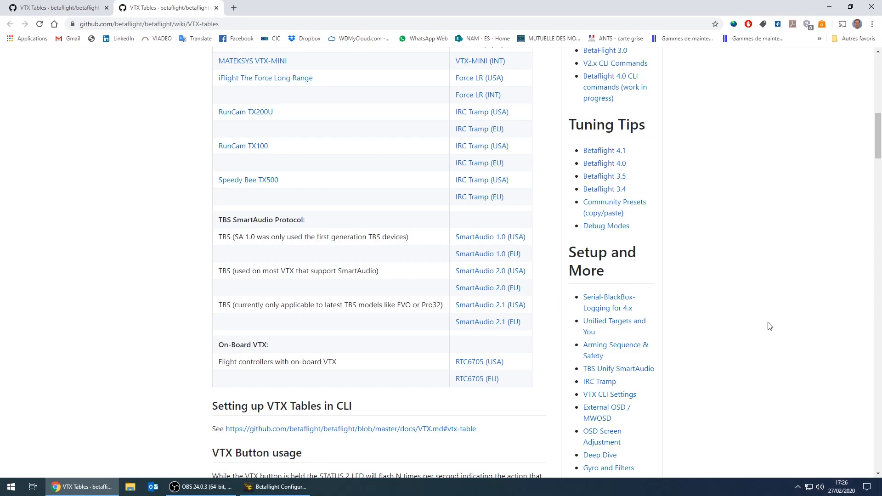
right_click(518, 292)
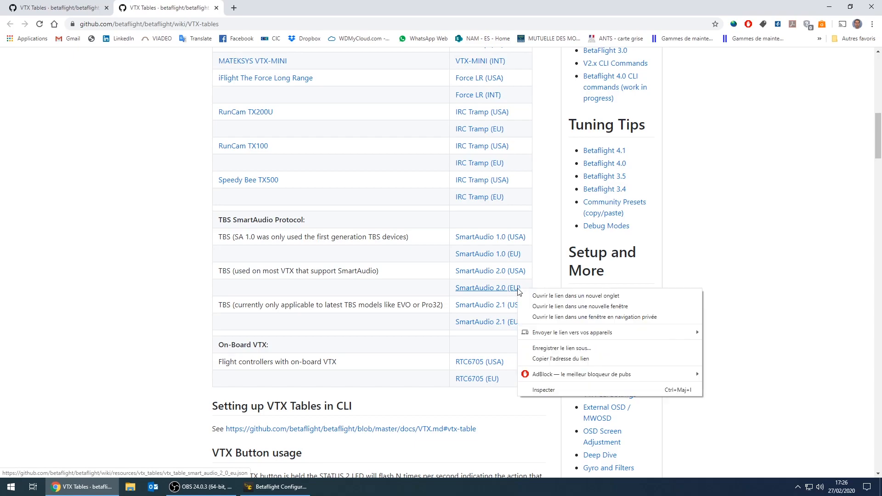
click(465, 288)
click(464, 288)
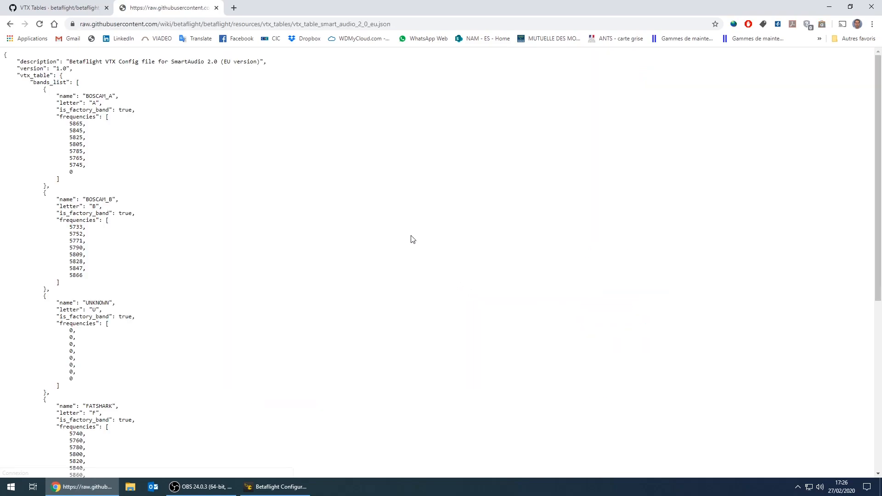
scroll(144, 303, down, 10)
scroll(90, 155, up, 10)
click(10, 26)
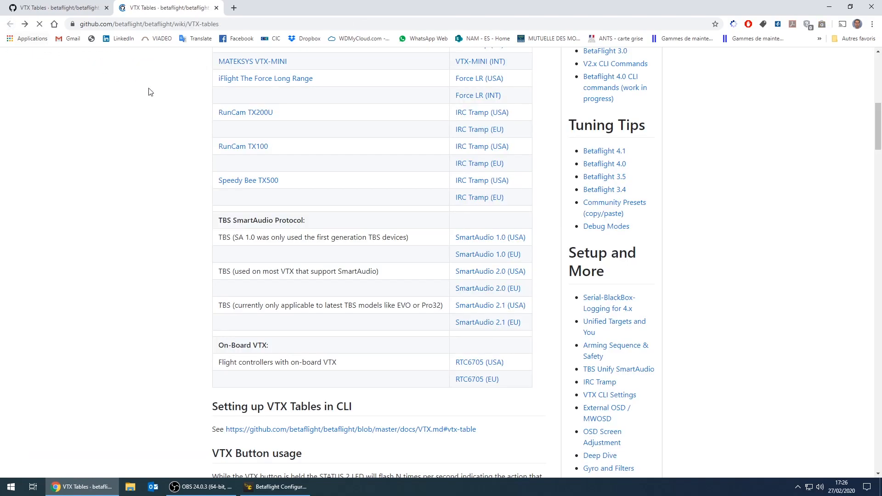
Save the linked SmartAudio 2.0 (EU) file to the desktop (Bureau) as vtx_table_smart_audio_2_0_eu.json
right_click(474, 289)
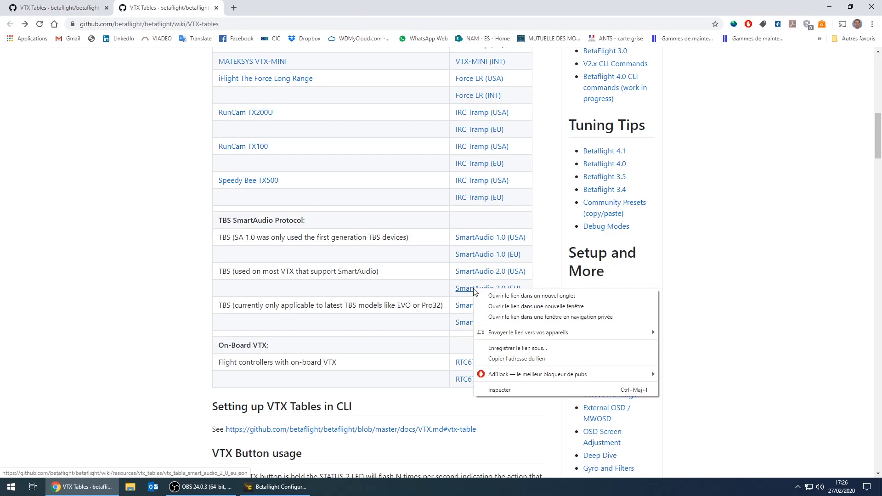
click(538, 352)
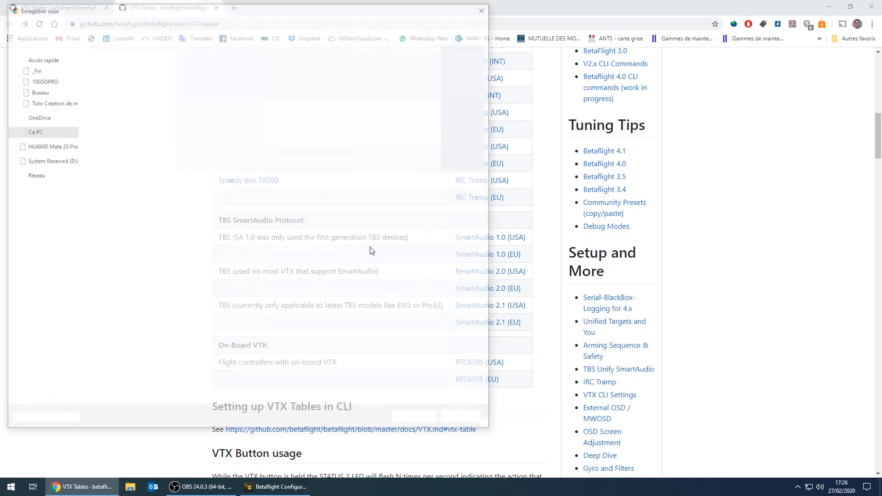
click(64, 91)
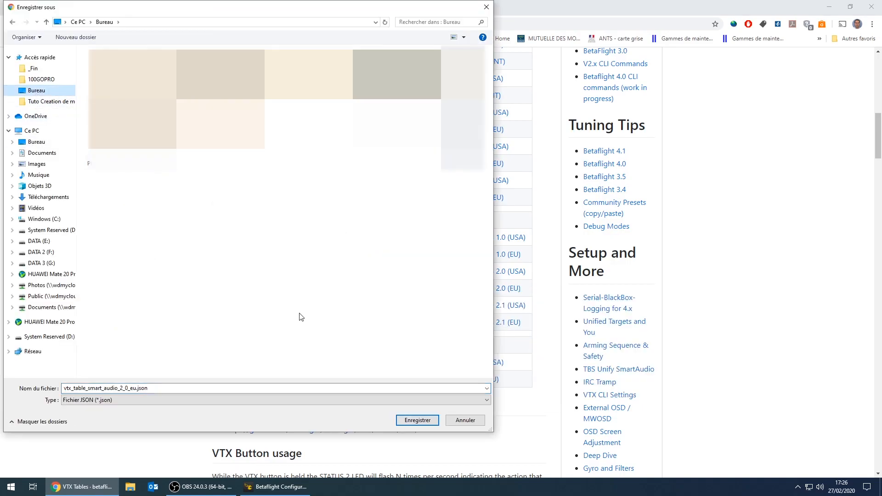
click(420, 416)
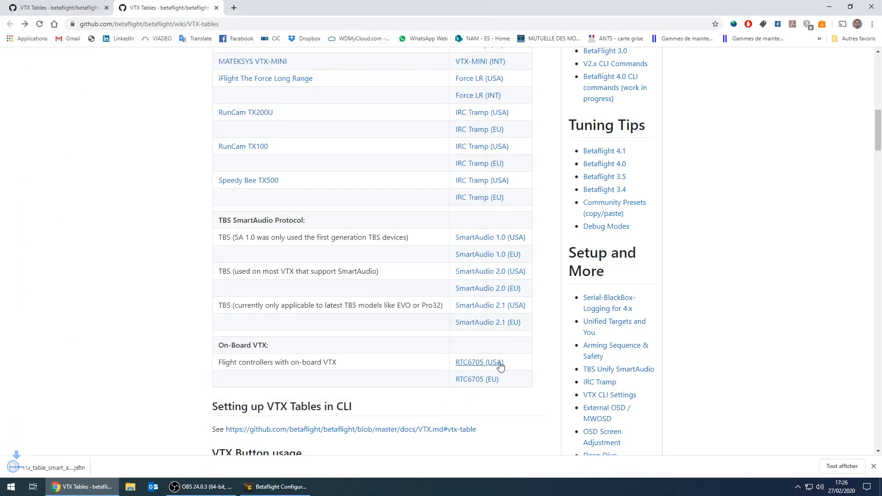
Save the linked SmartAudio 2.0 (USA) table file to the desktop as well
right_click(513, 273)
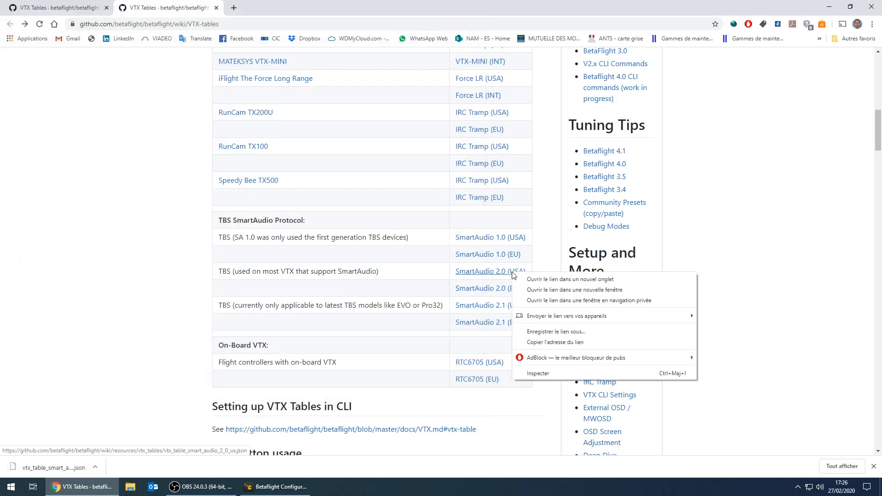
click(583, 333)
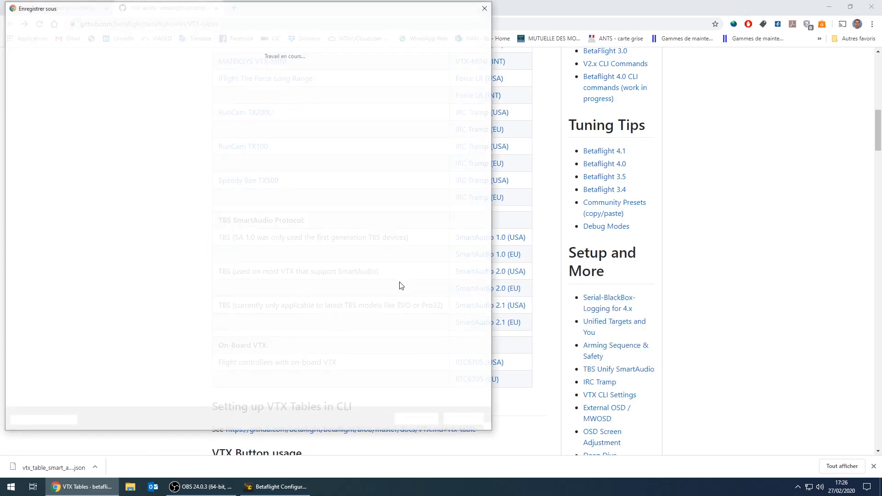
click(425, 424)
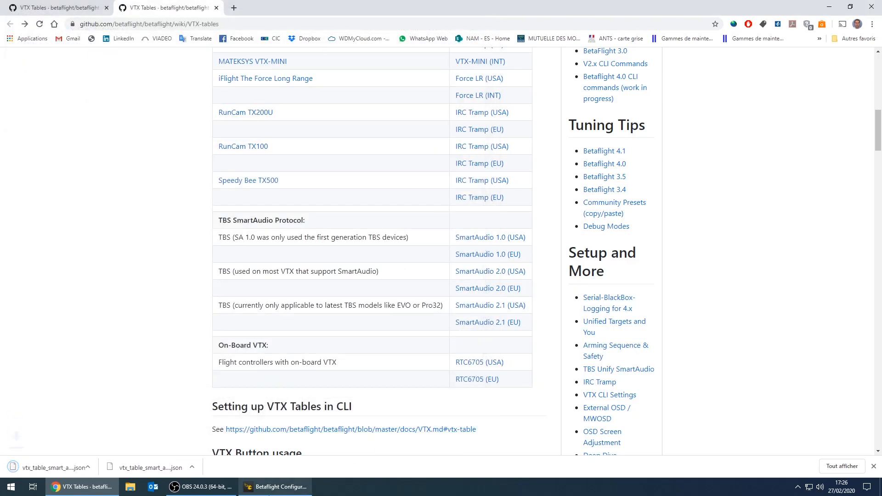
Switch to Betaflight Configurator, load vtx_table_smart_audio_2_0_eu.json into the video transmitter settings, and review its bands and power levels
click(276, 489)
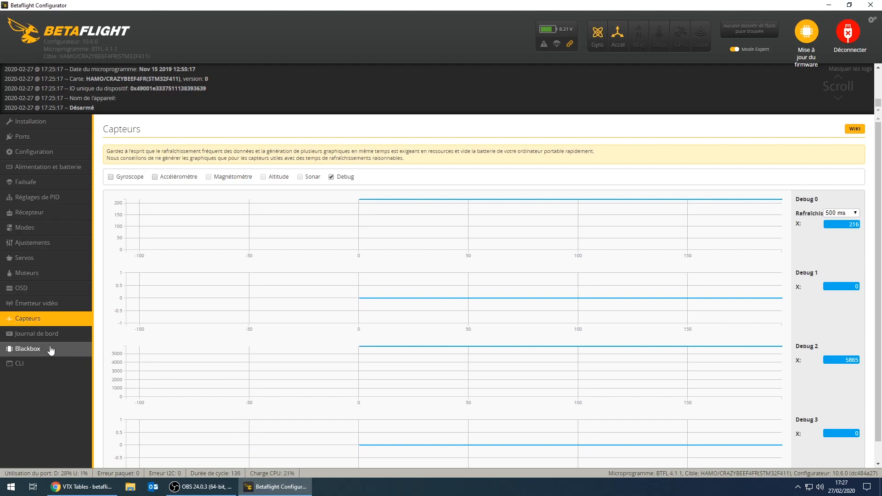
click(42, 302)
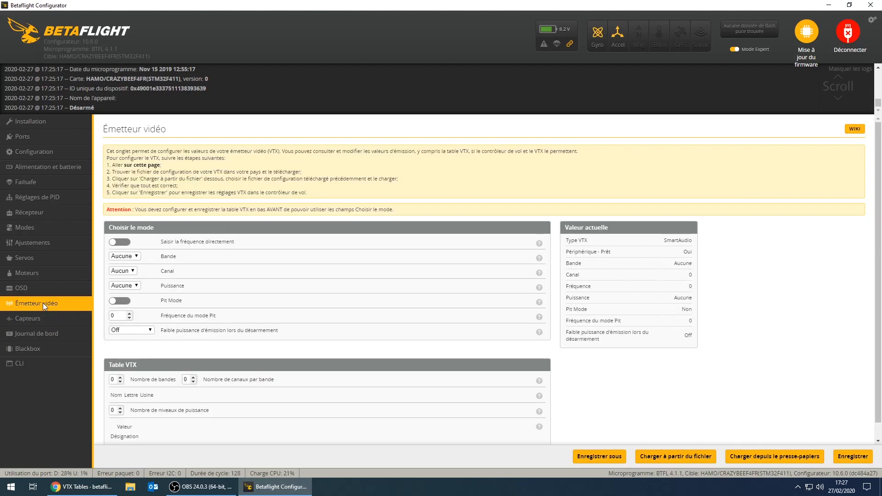
click(666, 457)
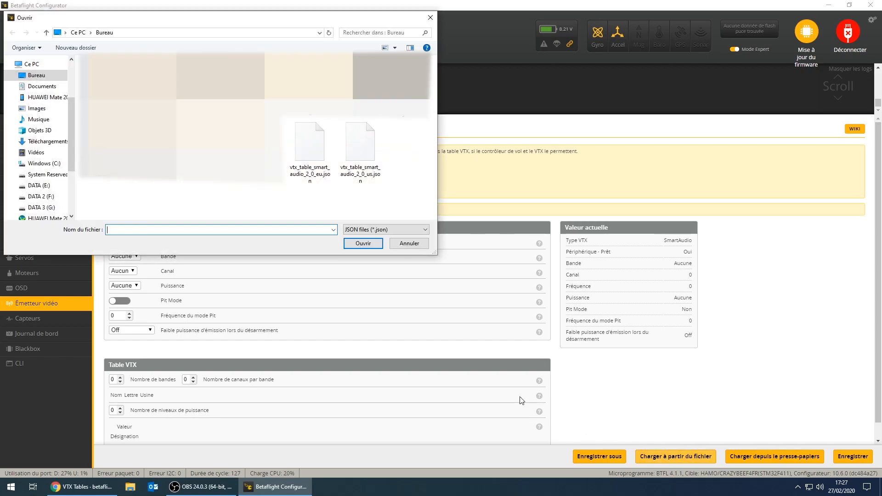
double_click(301, 147)
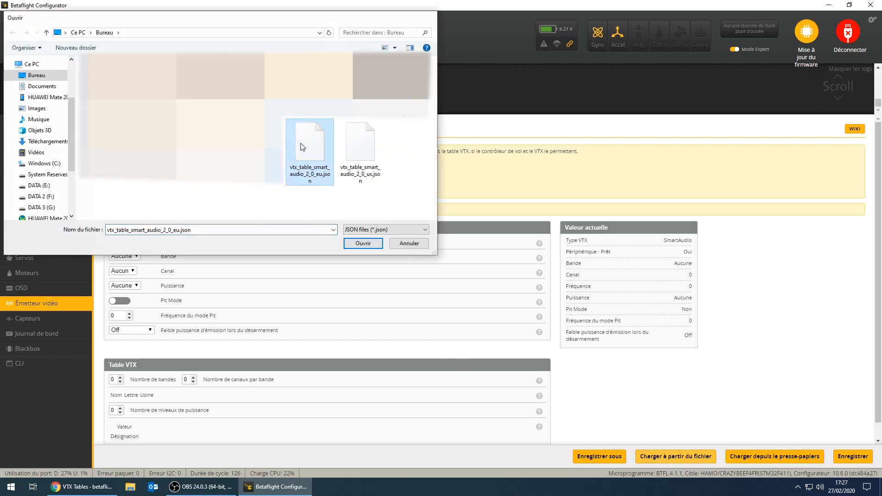
scroll(443, 335, down, 2)
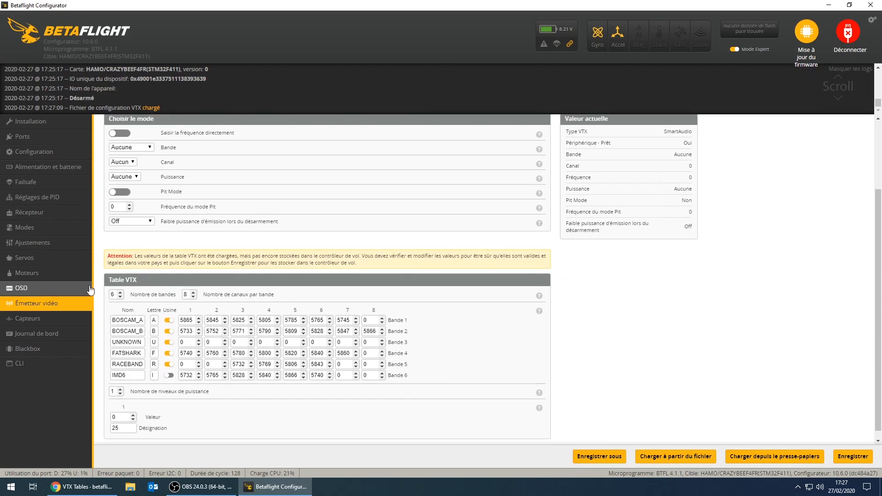
scroll(264, 431, down, 1)
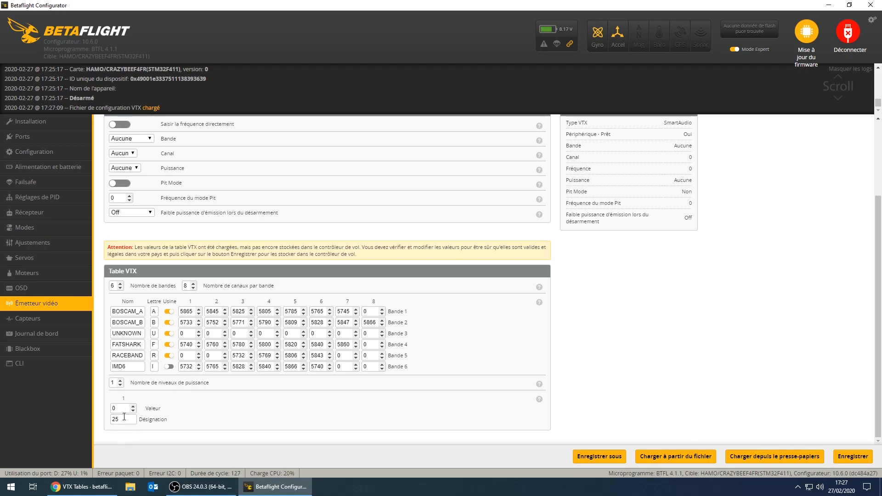
Load vtx_table_smart_audio_2_0_us.json as the VTX table instead and review its bands and power levels
click(696, 460)
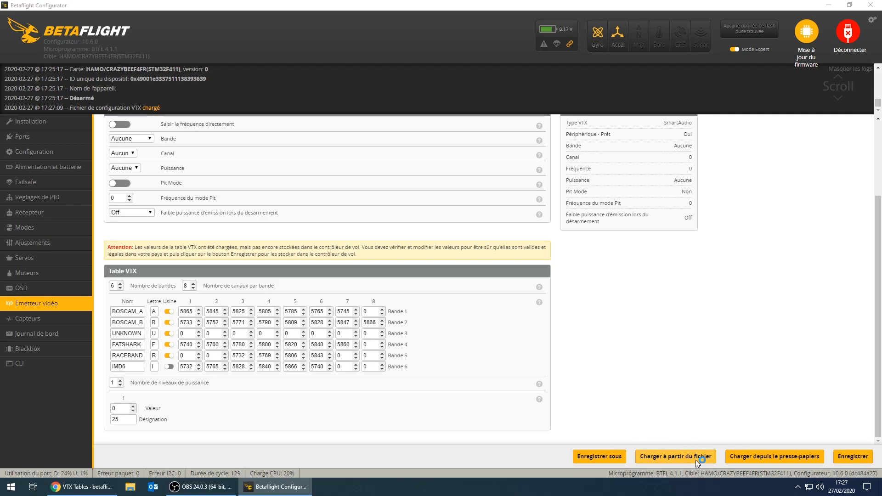
double_click(366, 158)
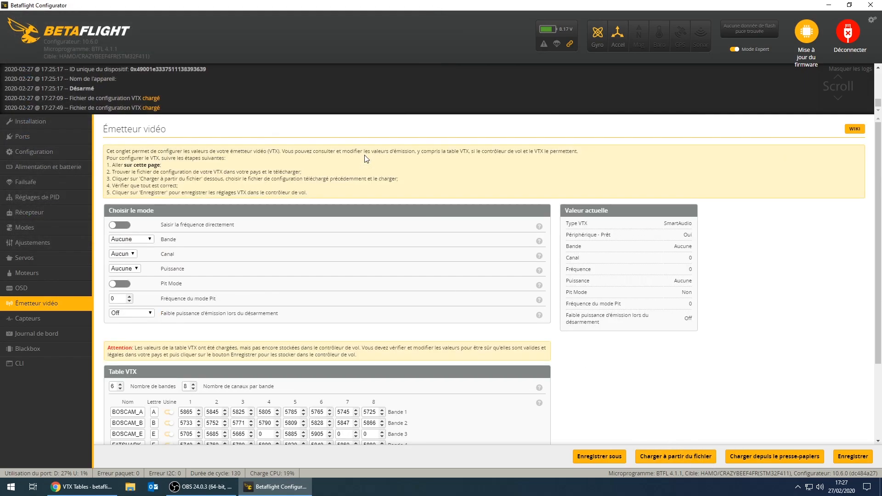
scroll(364, 335, down, 2)
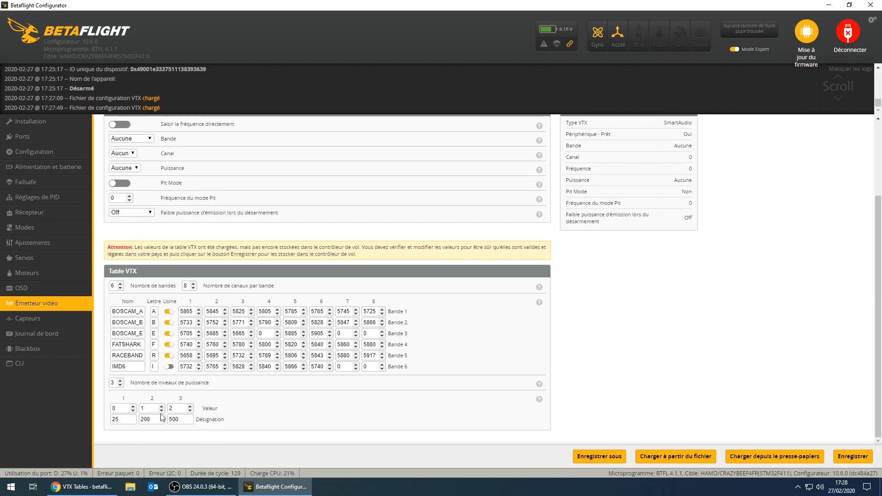
Relabel the second and third power levels as 100 and 200, keep three power levels, and save the VTX table
drag(143, 419, 135, 422)
text(1)
drag(173, 420, 169, 420)
text(2)
click(120, 381)
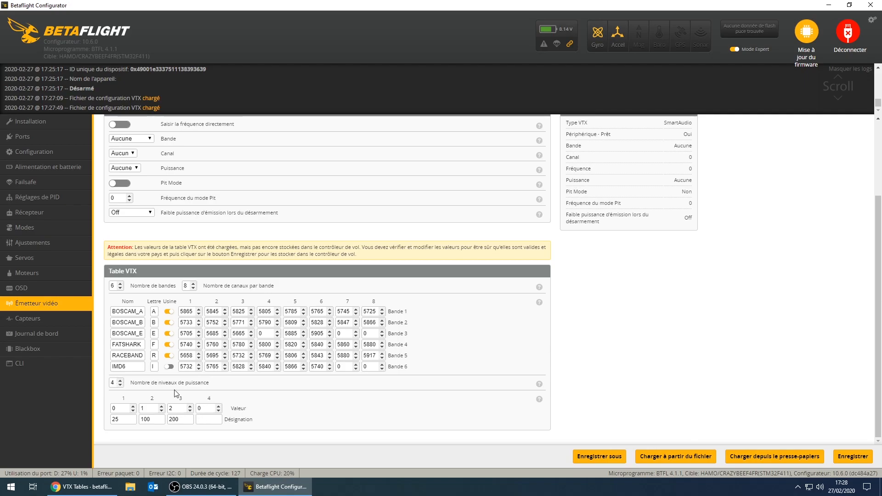
click(120, 384)
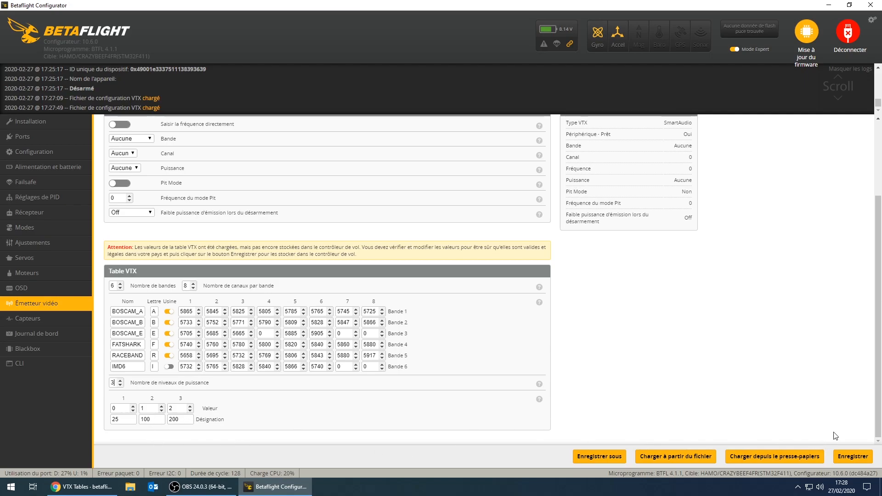
click(850, 456)
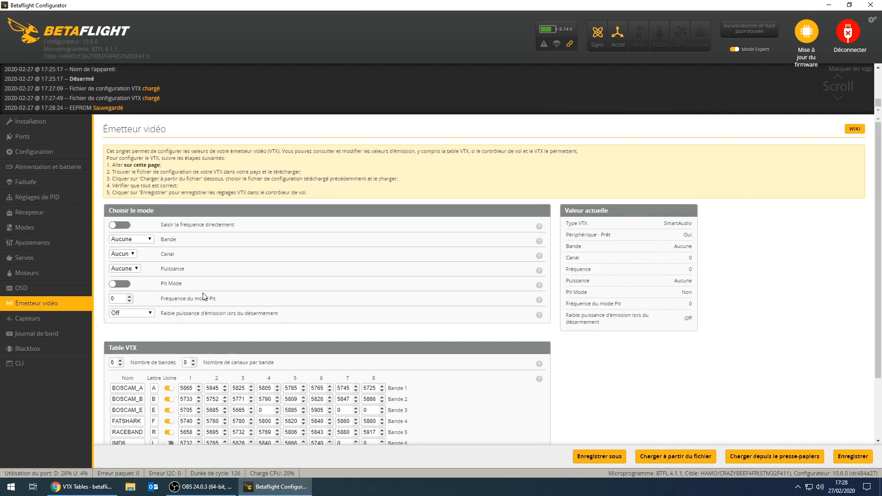
Set the transmitter to band RACEBAND, Canal 4 and power 200, and save the settings
click(144, 242)
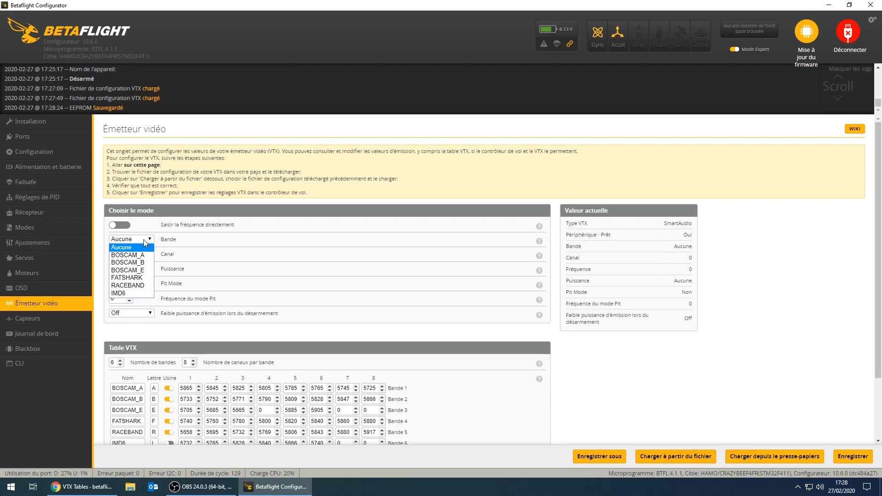
click(144, 287)
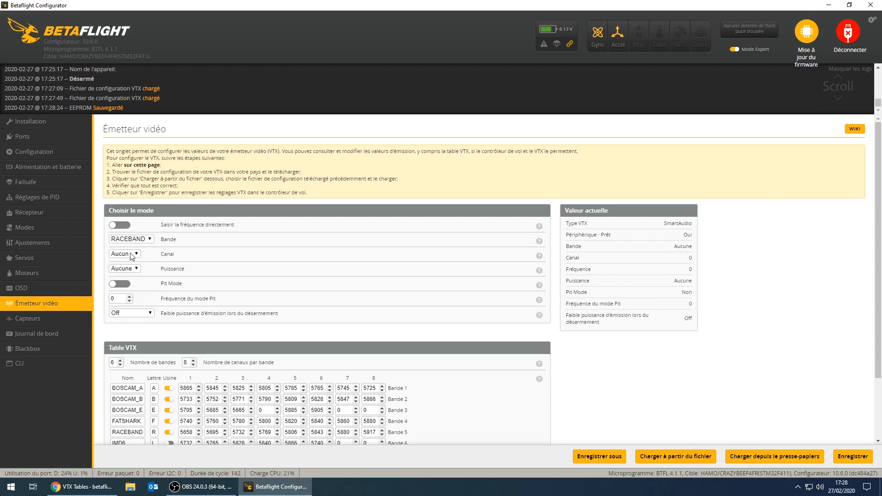
click(130, 254)
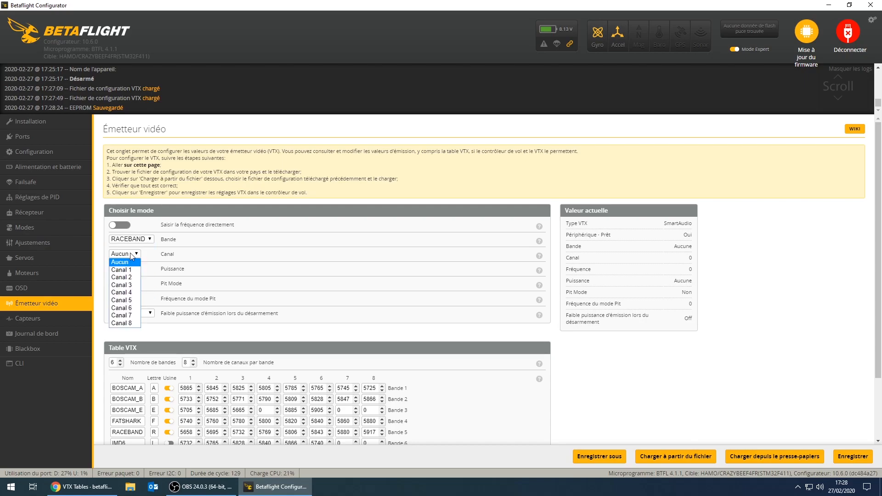
click(129, 294)
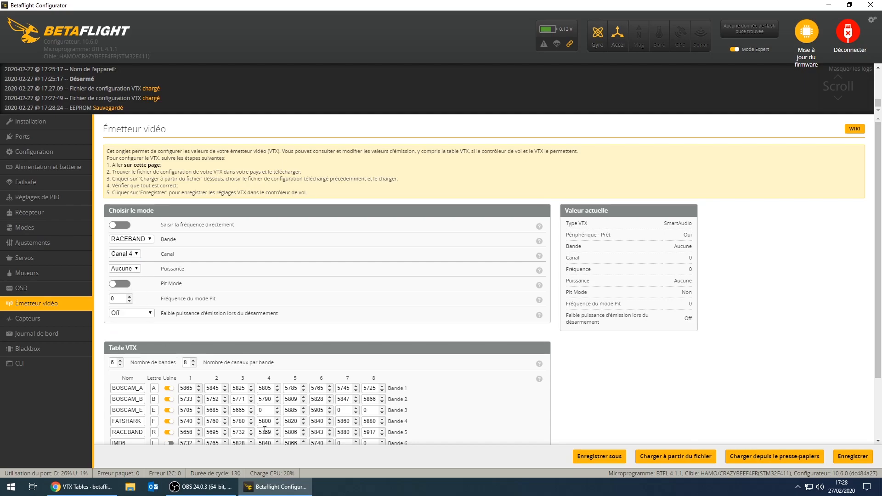
click(129, 269)
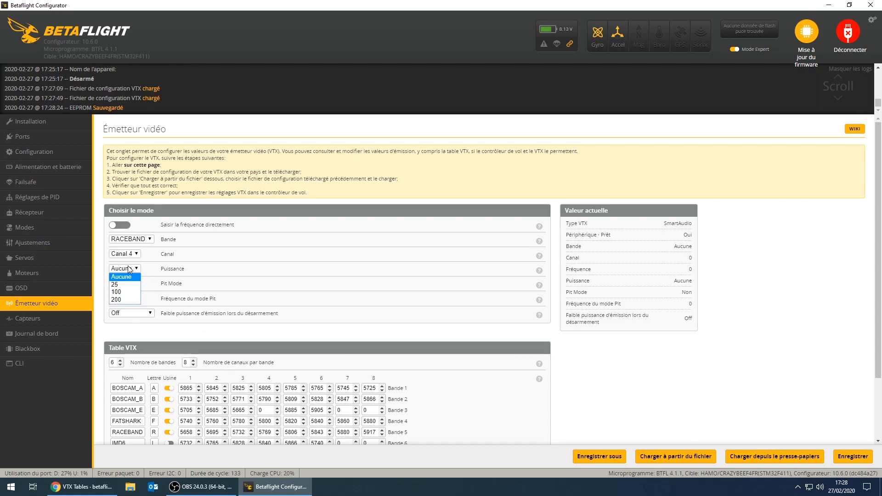
click(131, 298)
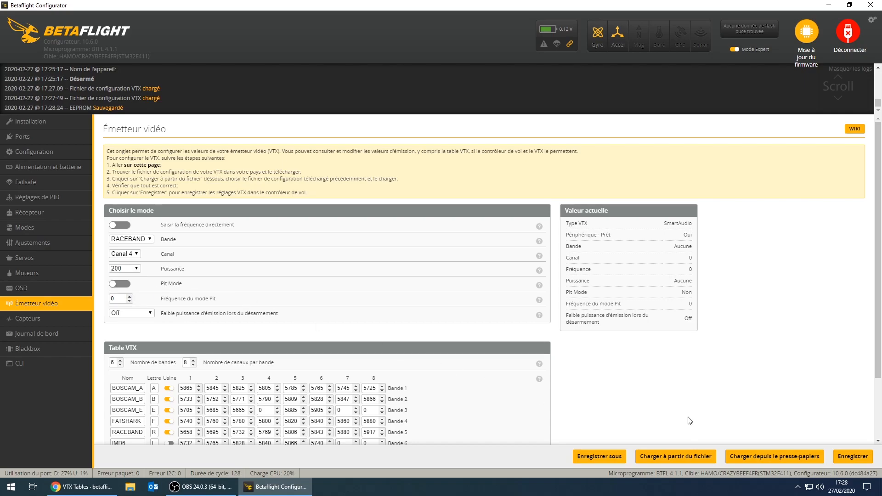
click(852, 456)
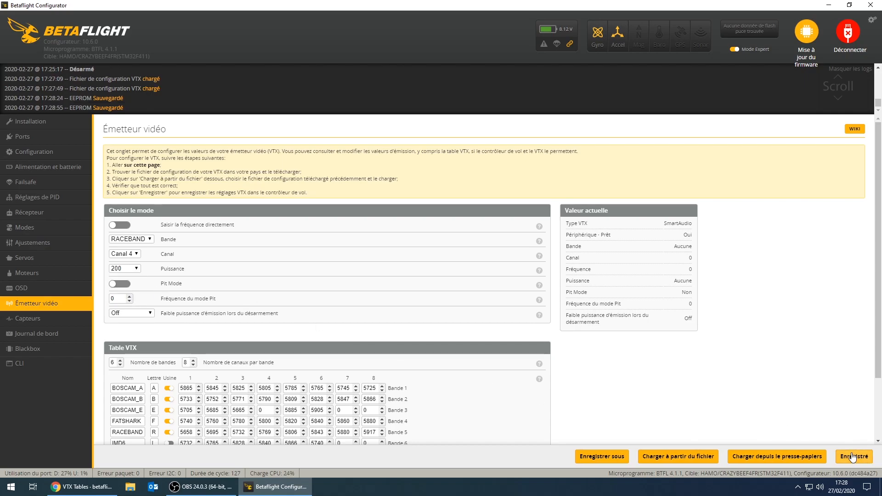